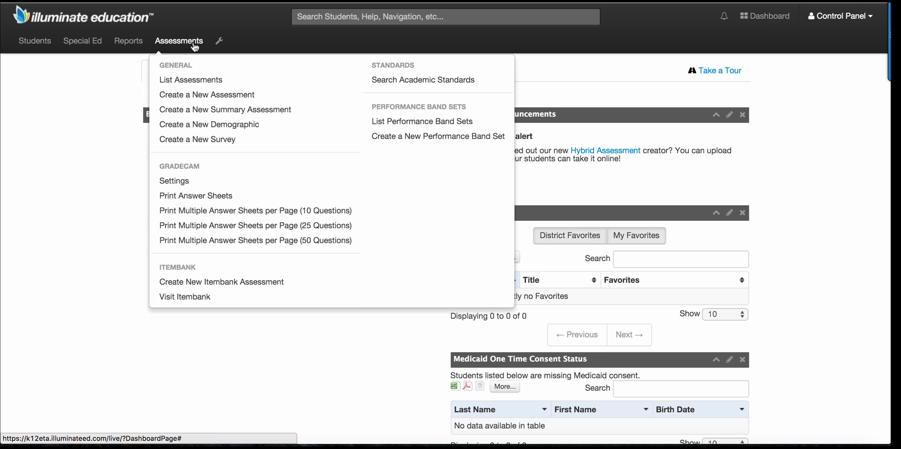
- Visit the Itembank and start creating an assessment in Quick Mode
left_click(199, 300)
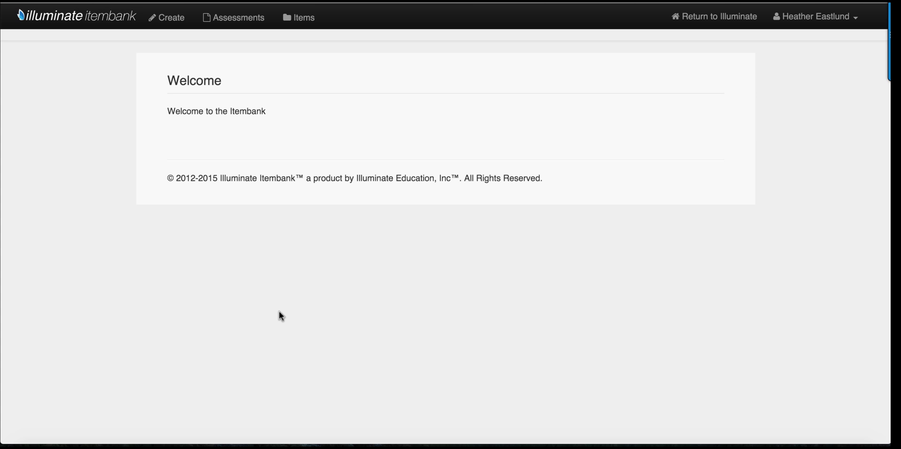
left_click(172, 19)
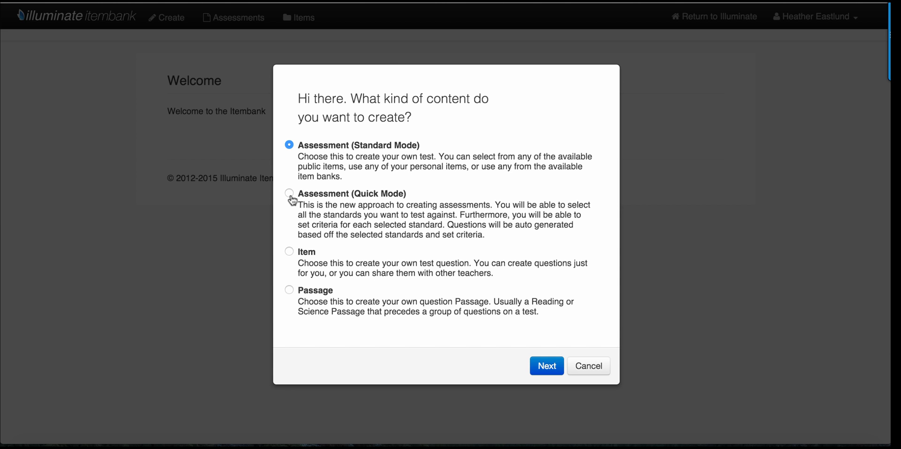
left_click(290, 196)
left_click(547, 367)
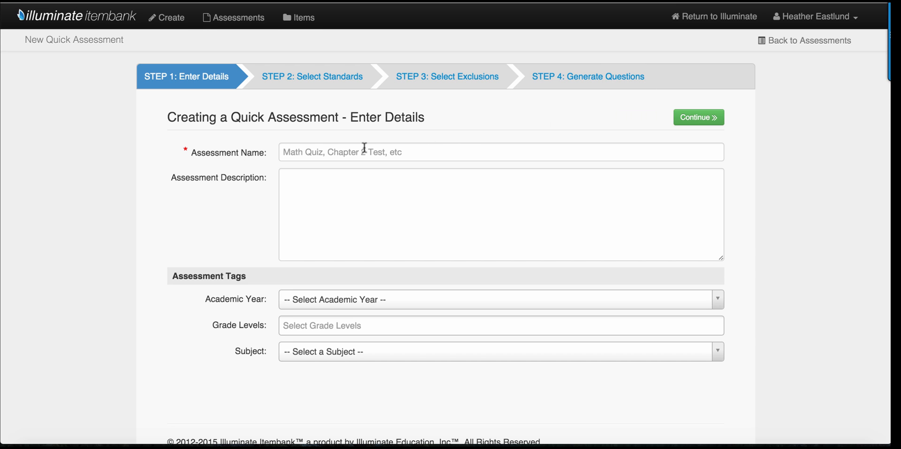
- Name the quick assessment "2015-16 Practice Itembank" and continue to selecting standards
left_click(303, 154)
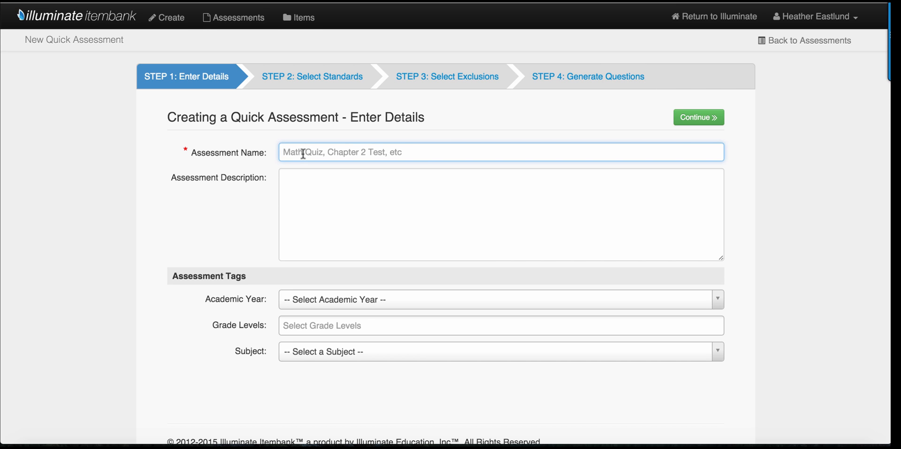
type("2015-")
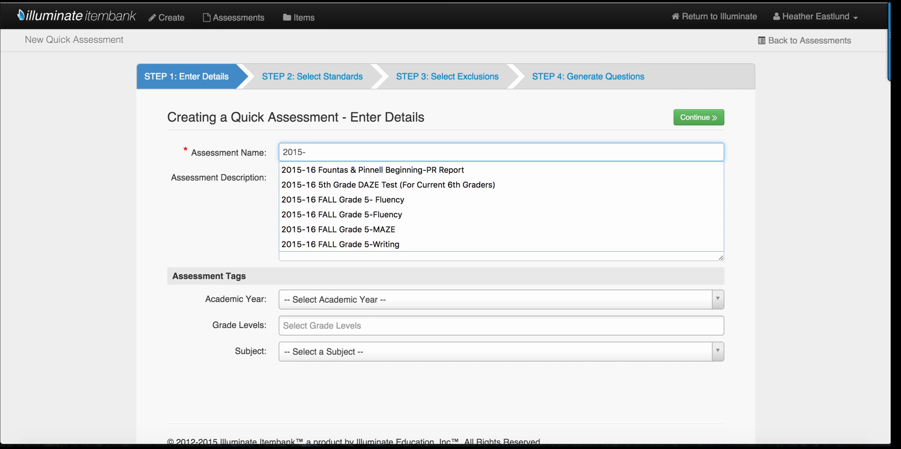
type("16 Pra")
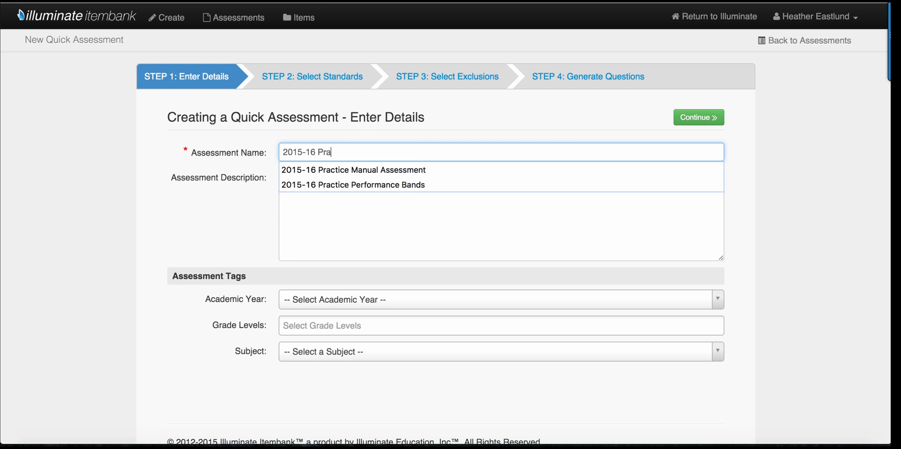
type("ctice Itembank")
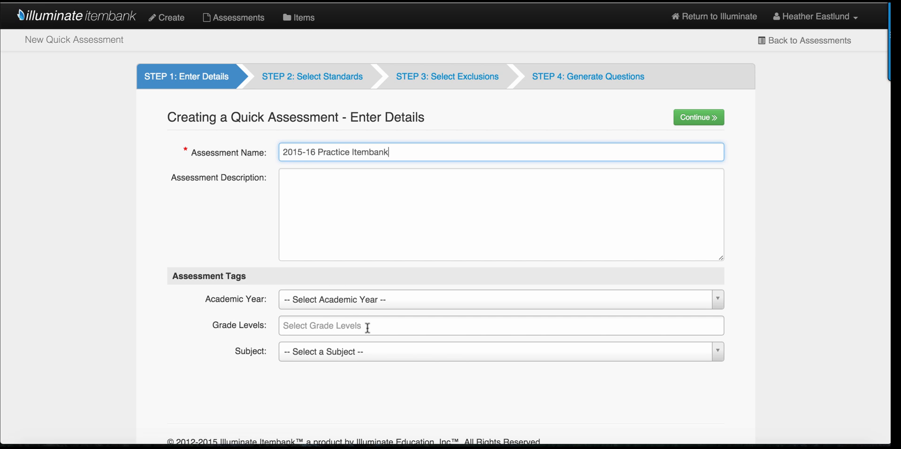
left_click(700, 118)
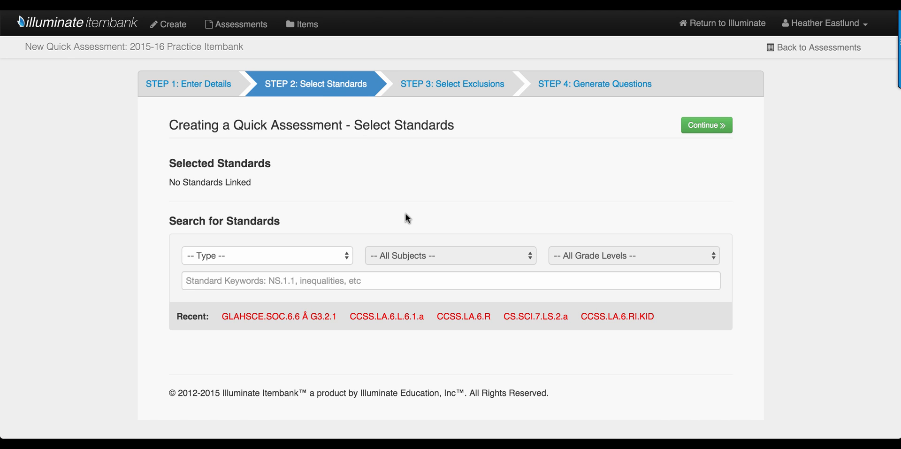
- Filter the standards to Common Core State Standards, College- and Career-Readiness Standards and K-12 English Language Arts, Grade 6 English Language Arts
left_click(351, 266)
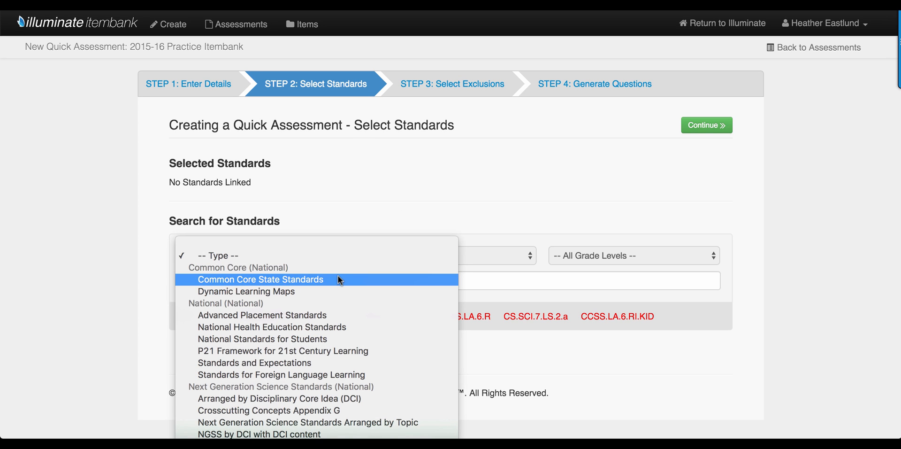
left_click(339, 279)
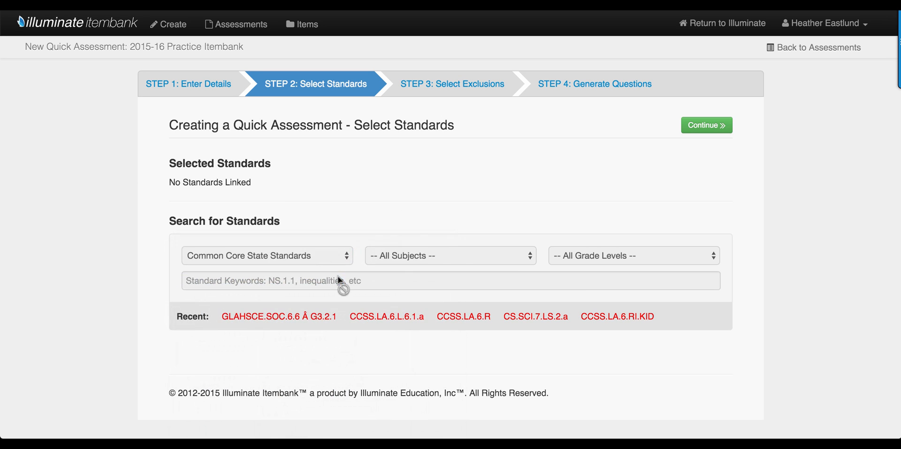
left_click(532, 258)
left_click(525, 272)
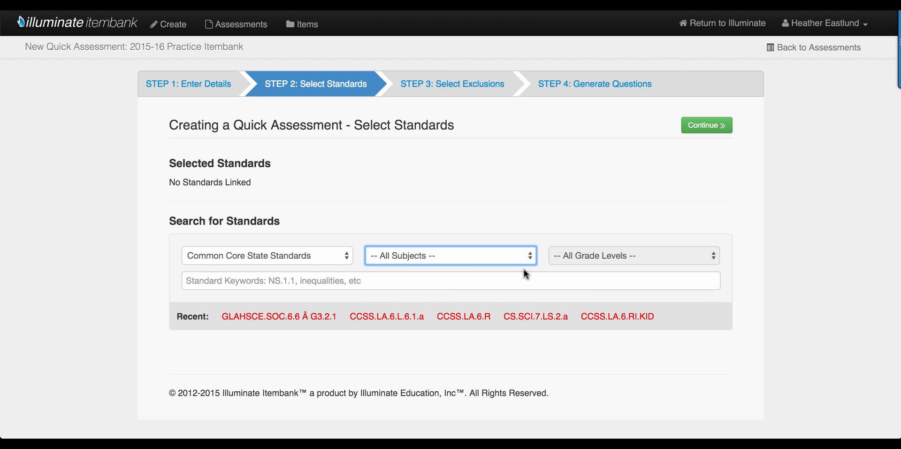
left_click(711, 258)
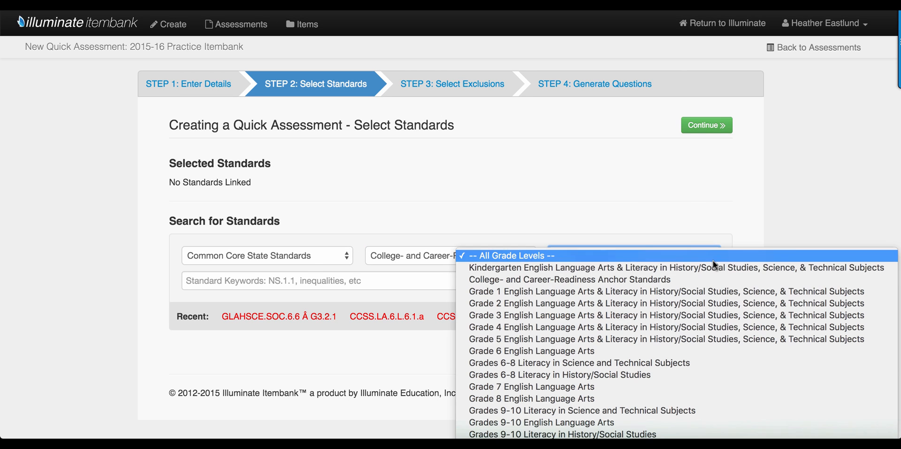
left_click(672, 351)
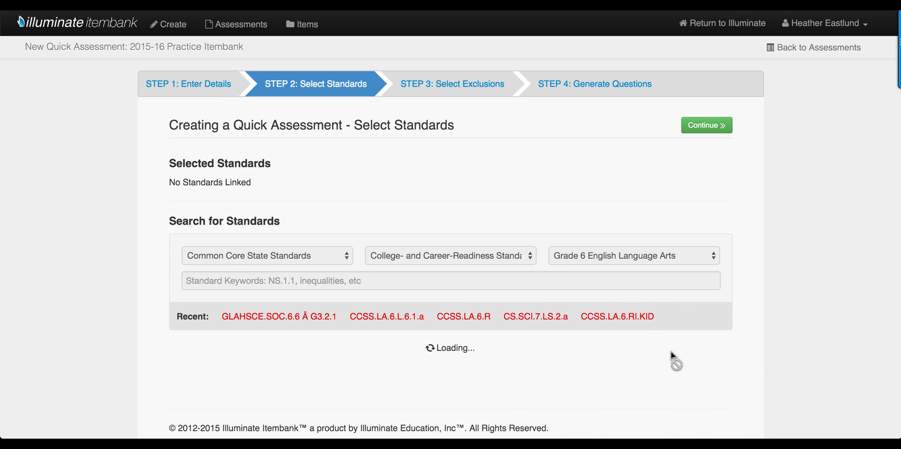
- Expand the Language standards through CCSS.LA.6.L.CSE and CCSS.LA.6.L.CCR.1 down to the sub-standards of CCSS.LA.6.L.6.1
scroll(640, 357, "down", 2)
scroll(639, 357, "down", 5)
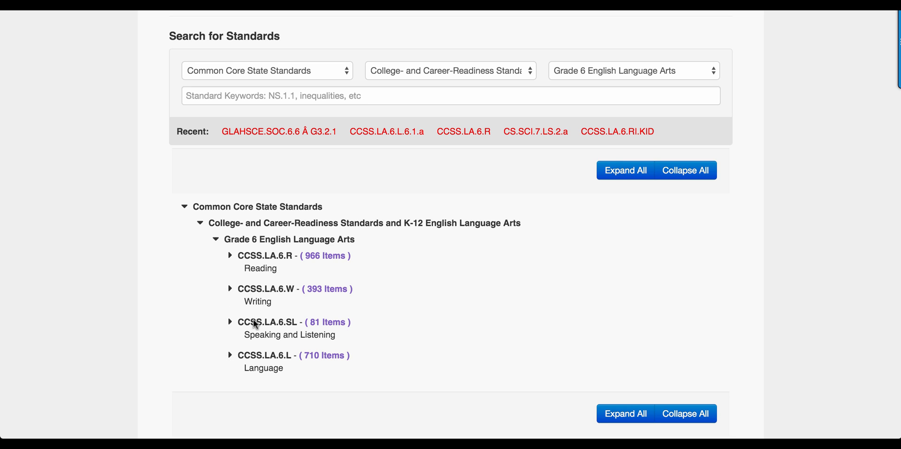
left_click(231, 359)
scroll(230, 360, "down", 1)
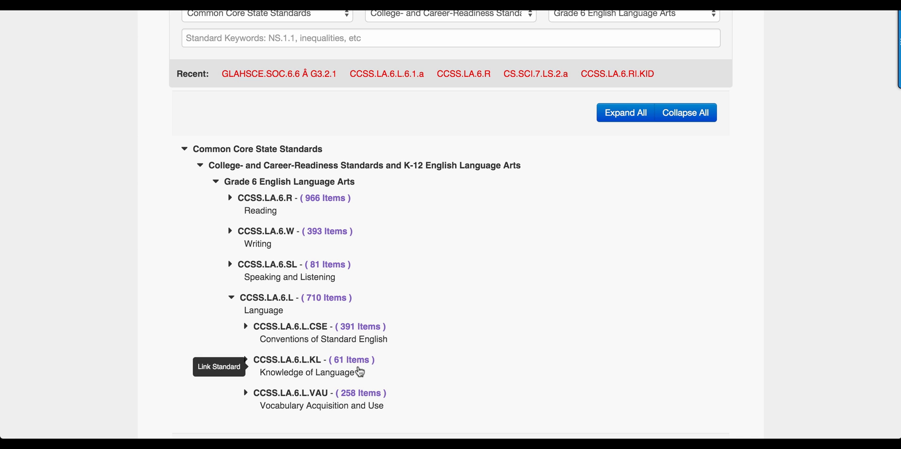
scroll(374, 394, "down", 1)
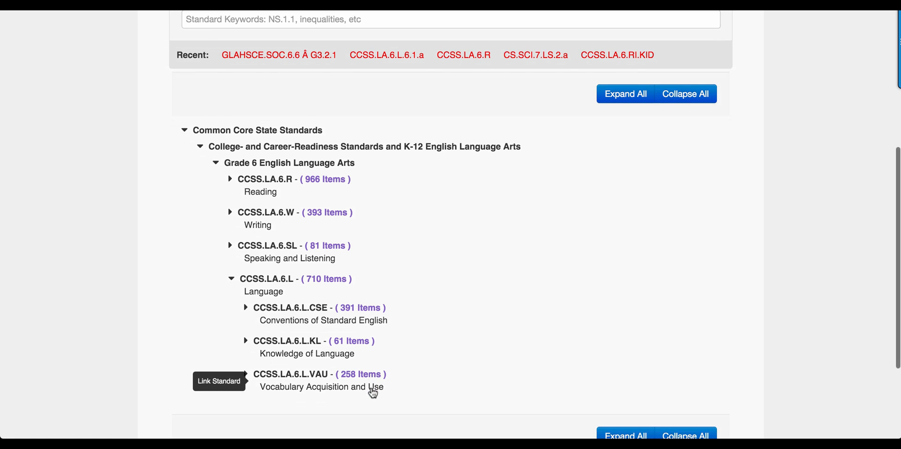
left_click(247, 309)
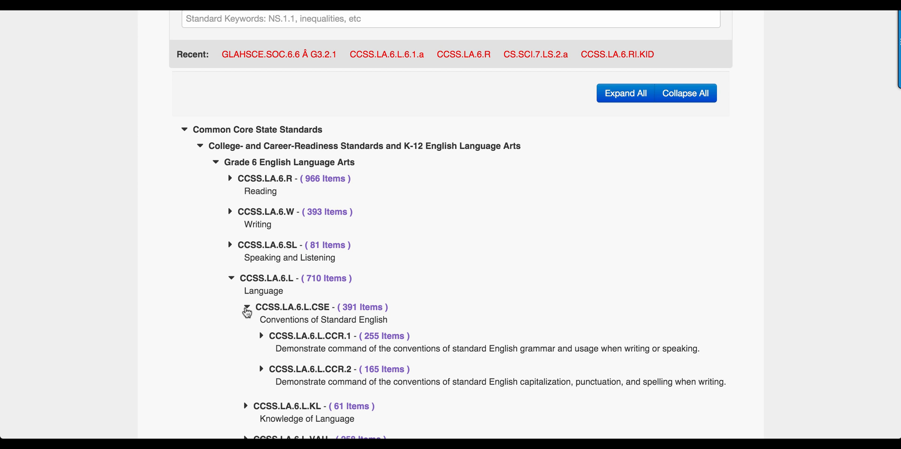
scroll(246, 312, "down", 2)
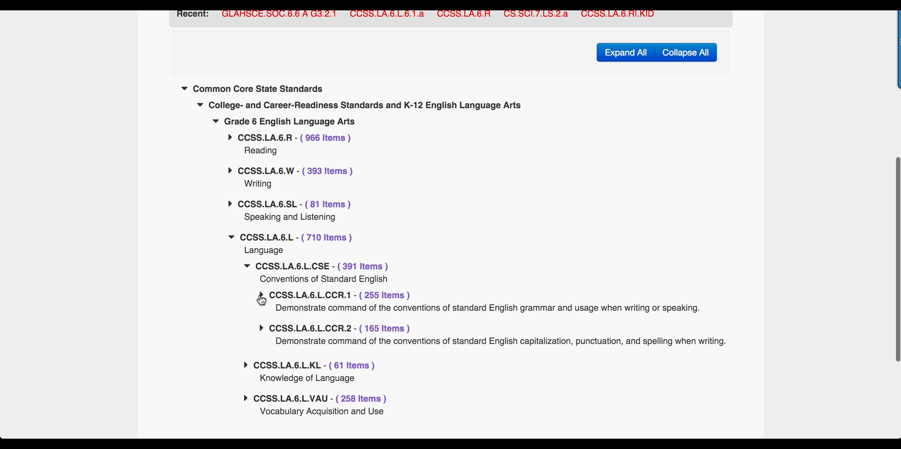
left_click(262, 297)
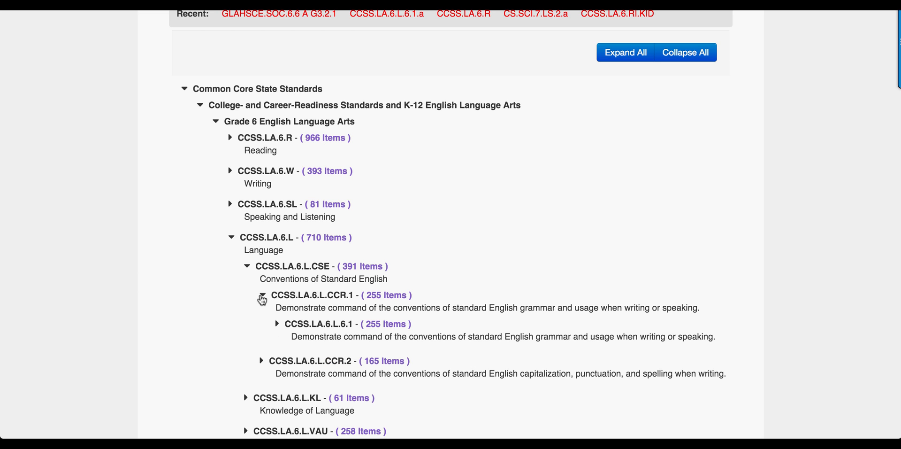
scroll(262, 299, "down", 2)
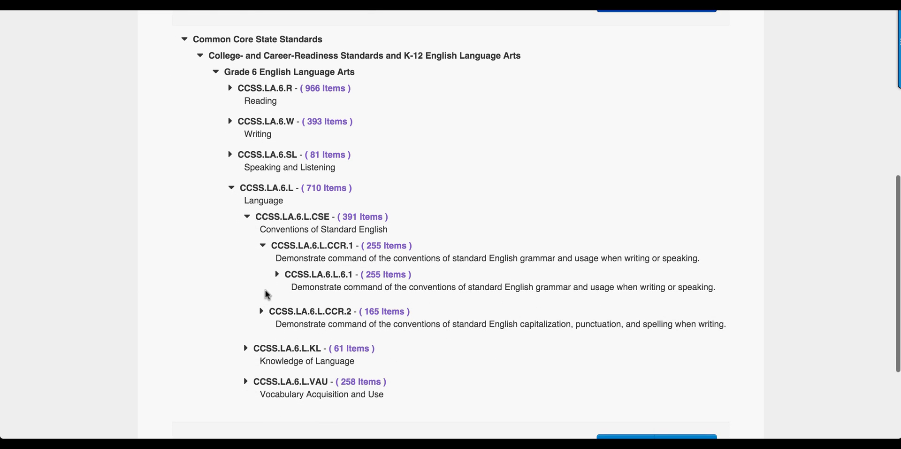
left_click(277, 275)
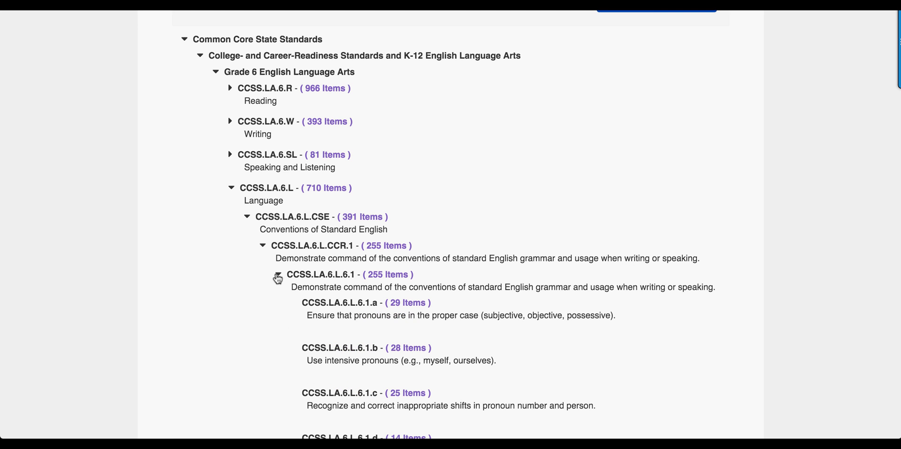
- Link standard CCSS.LA.6.L.6.1.a on proper pronoun case to the assessment and continue to selecting exclusions
scroll(277, 278, "down", 3)
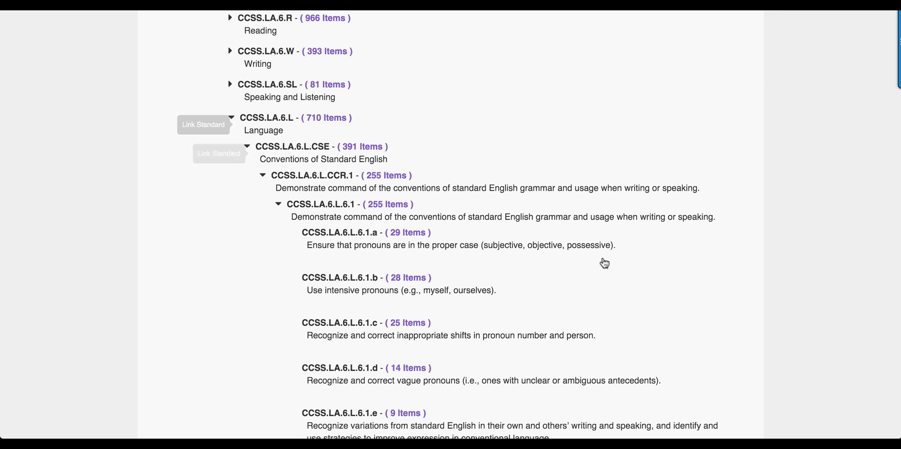
left_click(402, 239)
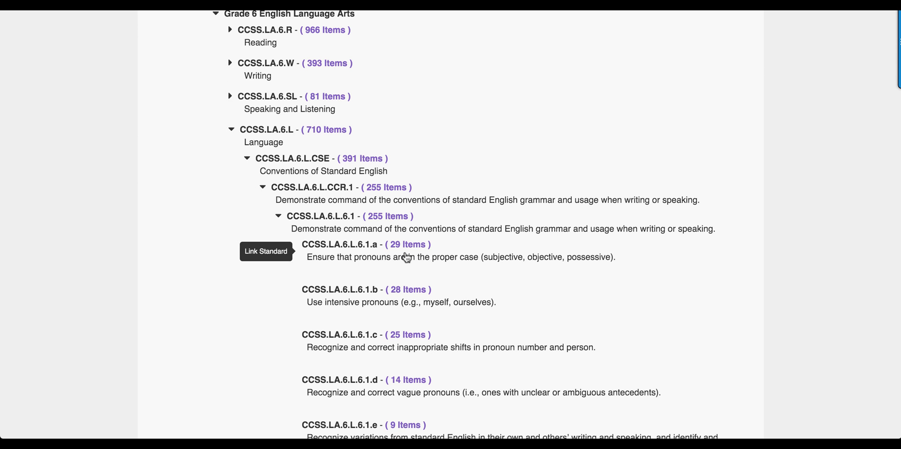
scroll(408, 257, "up", 10)
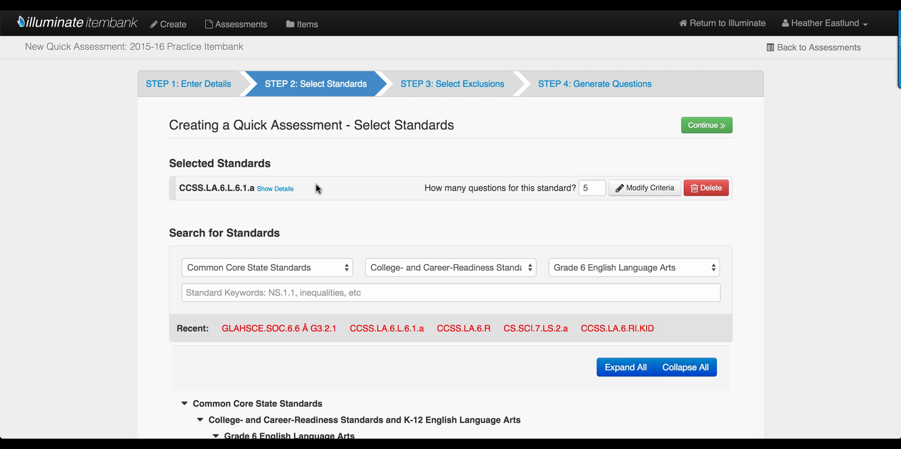
left_click(705, 128)
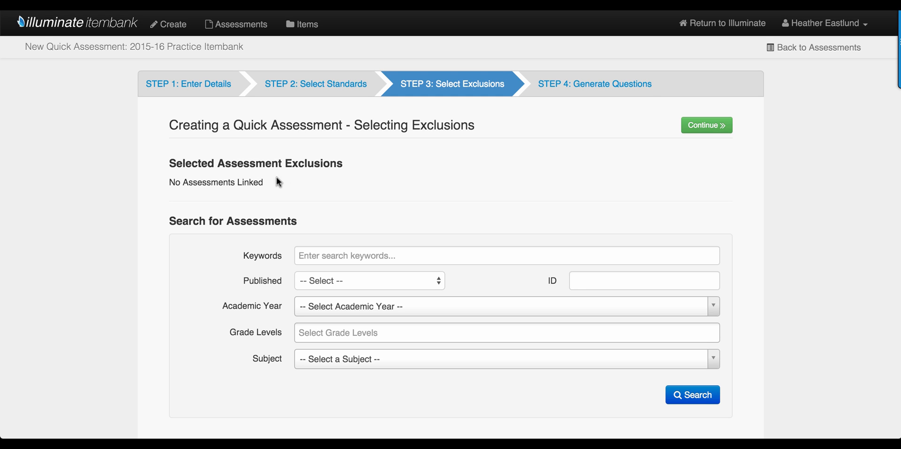
- Review the existing assessments offered as exclusions and continue to question generation without adding any
scroll(308, 210, "down", 3)
scroll(309, 209, "down", 6)
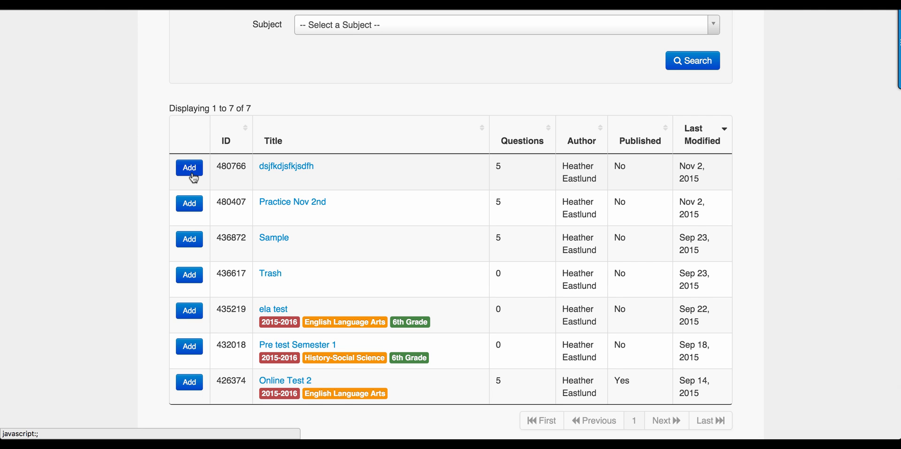
scroll(194, 179, "up", 4)
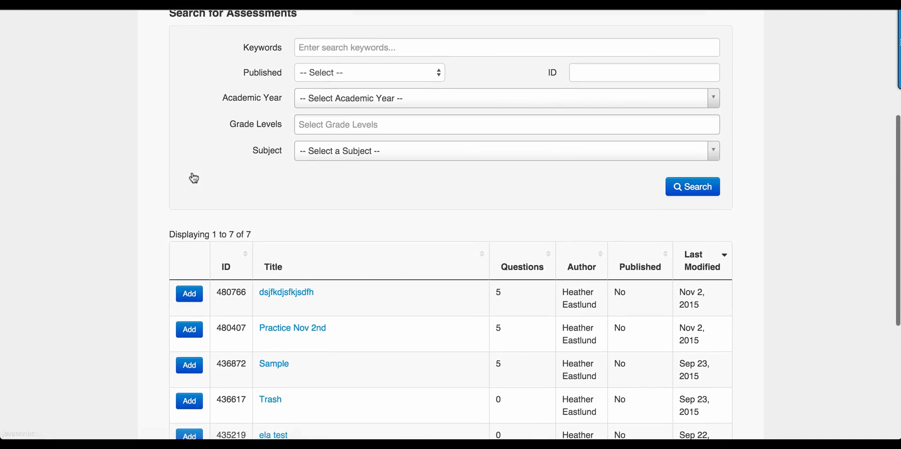
scroll(294, 345, "up", 6)
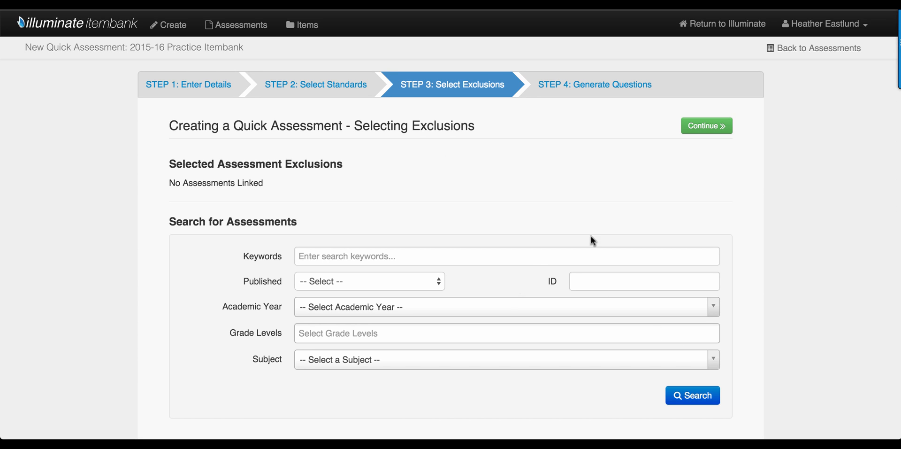
left_click(696, 128)
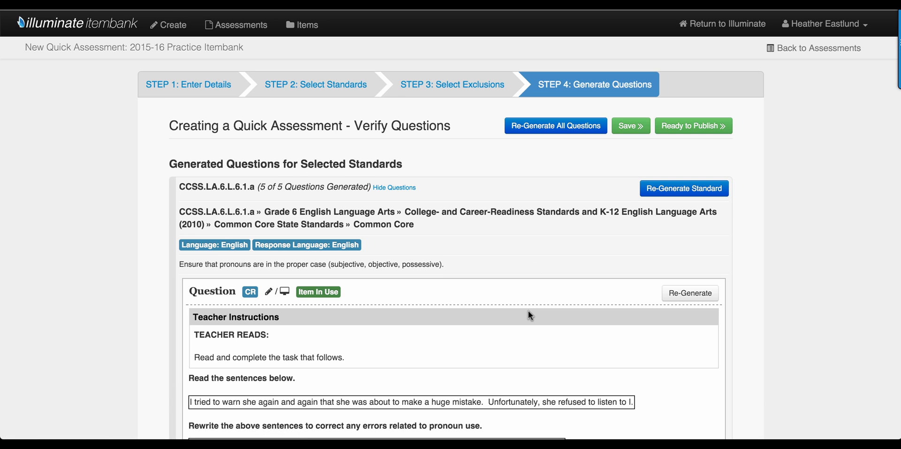
- Examine the first generated question, including its paper and online format indicator, rubric, linked standards and item details
scroll(531, 315, "down", 3)
scroll(531, 316, "down", 2)
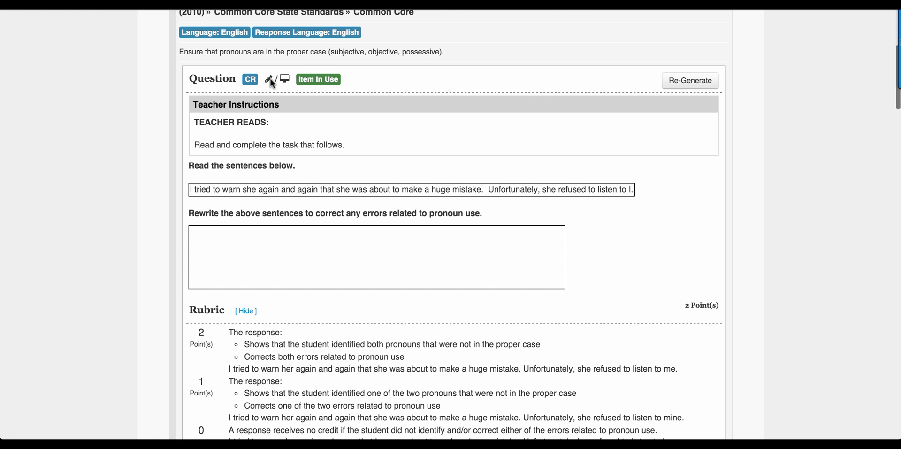
mouse_move(287, 80)
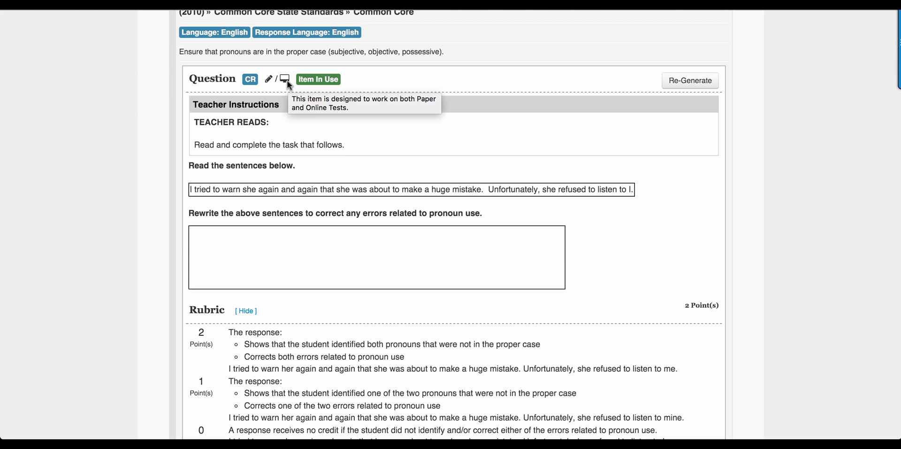
scroll(287, 81, "down", 3)
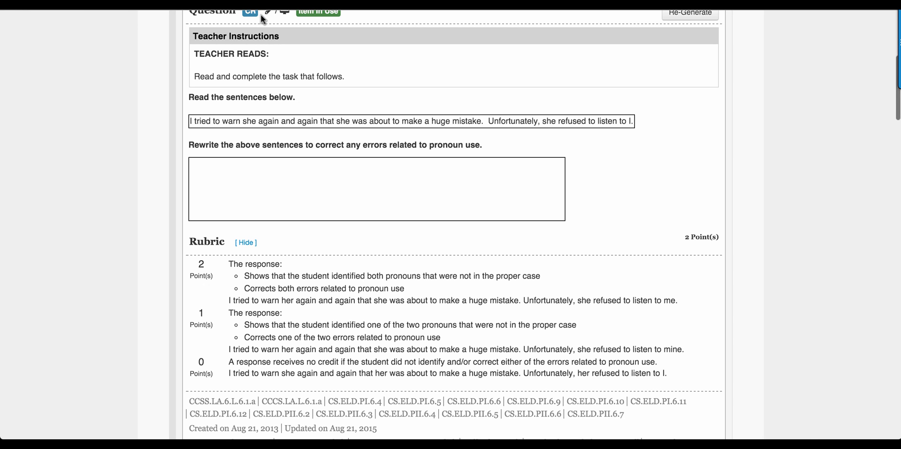
scroll(238, 221, "down", 3)
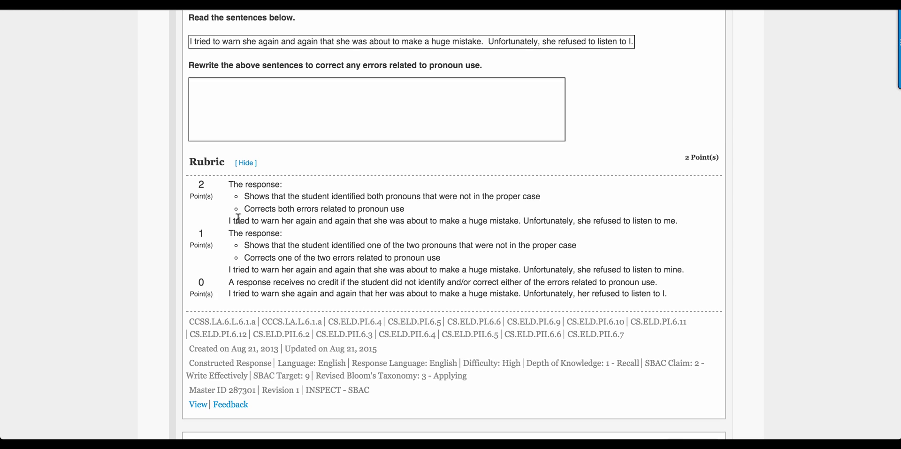
scroll(239, 218, "down", 2)
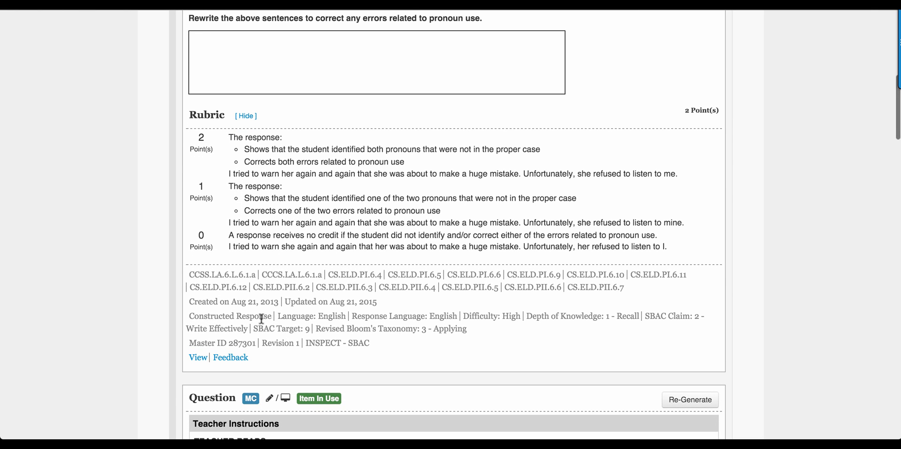
scroll(296, 266, "up", 5)
scroll(297, 270, "up", 3)
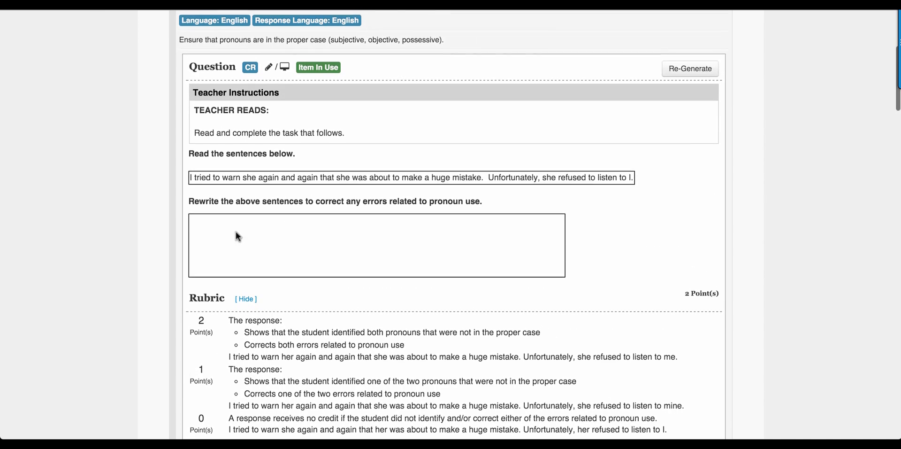
- Re-generate the first question, and review its replacement and the following multiple-choice question, including format indicator, rationales and item details
scroll(435, 280, "up", 4)
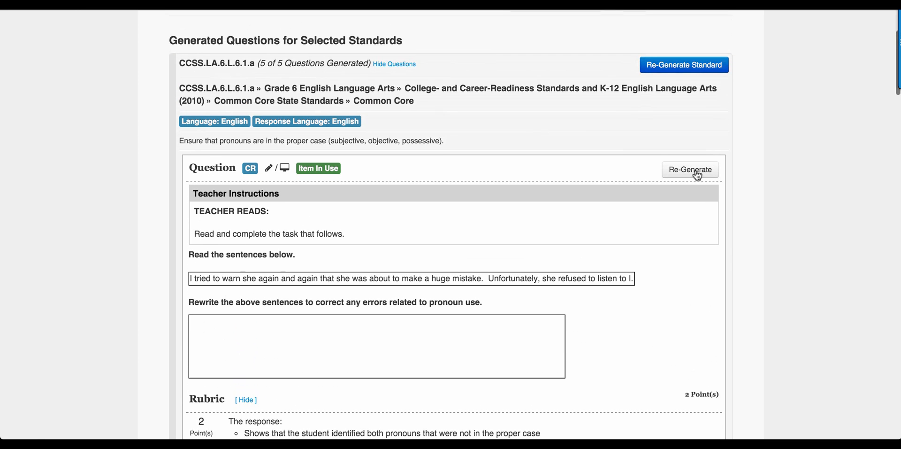
left_click(699, 173)
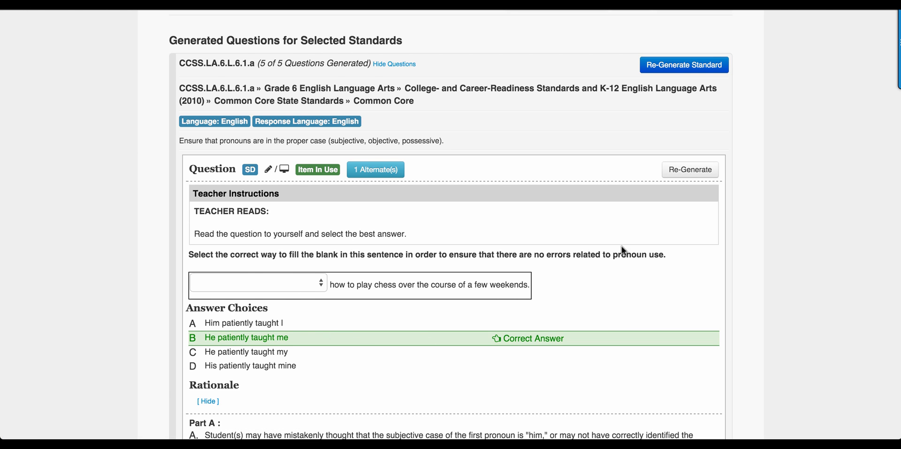
scroll(327, 354, "down", 8)
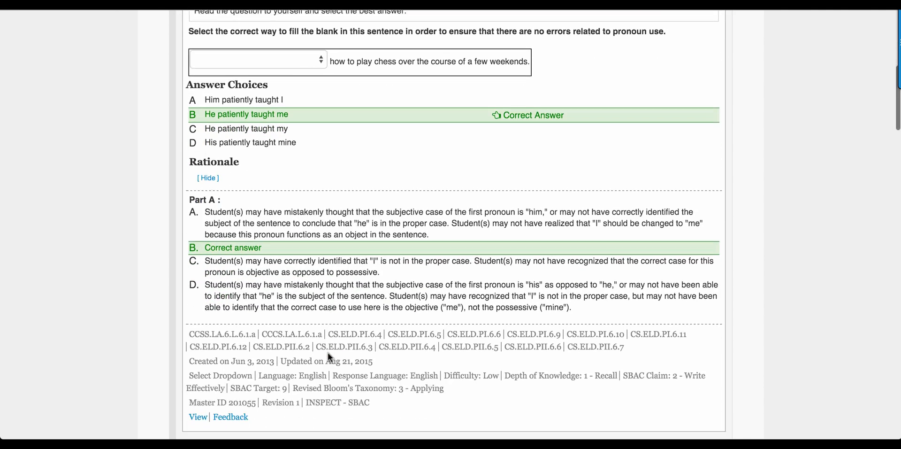
scroll(329, 353, "down", 1)
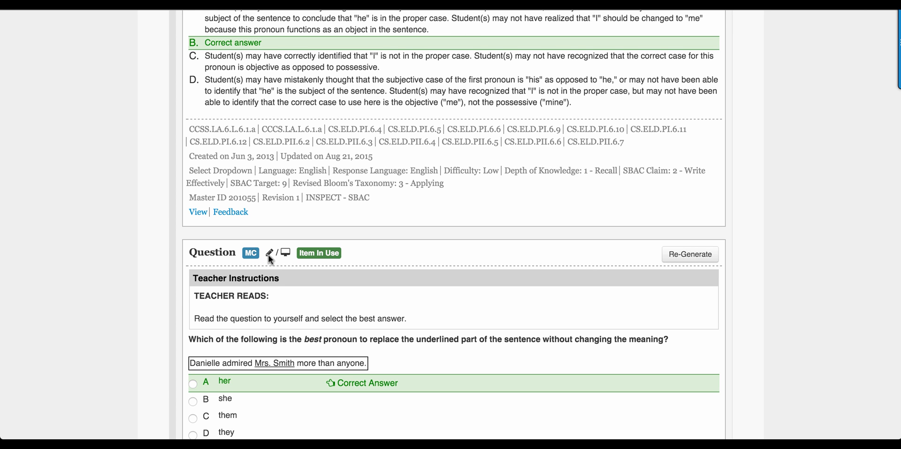
mouse_move(271, 260)
scroll(271, 260, "down", 5)
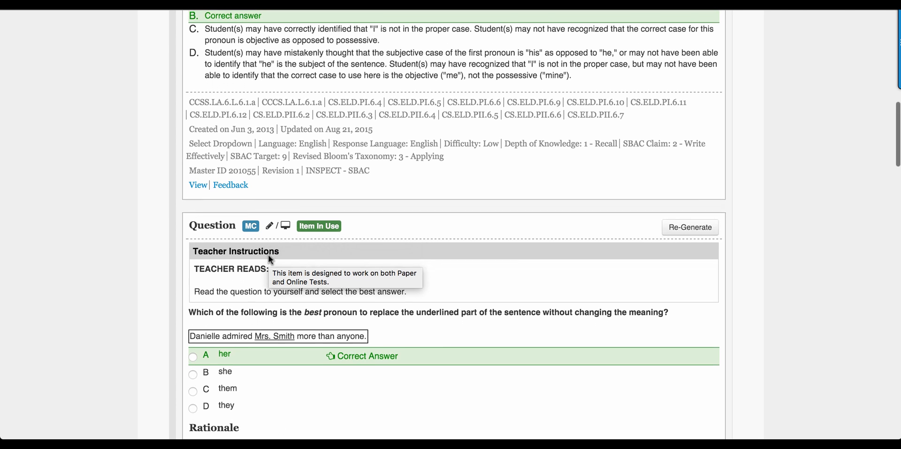
scroll(271, 260, "down", 15)
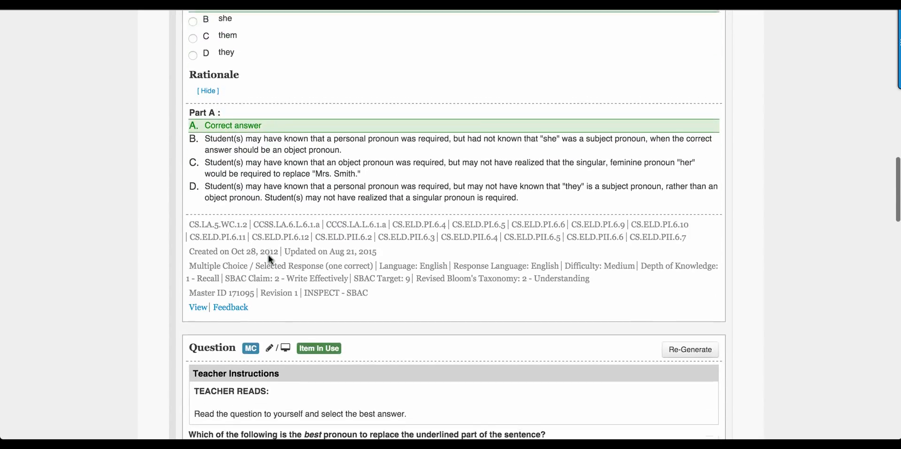
- Accept the generated questions as ready to publish and publish the 2015-16 Practice Itembank assessment
scroll(268, 255, "up", 20)
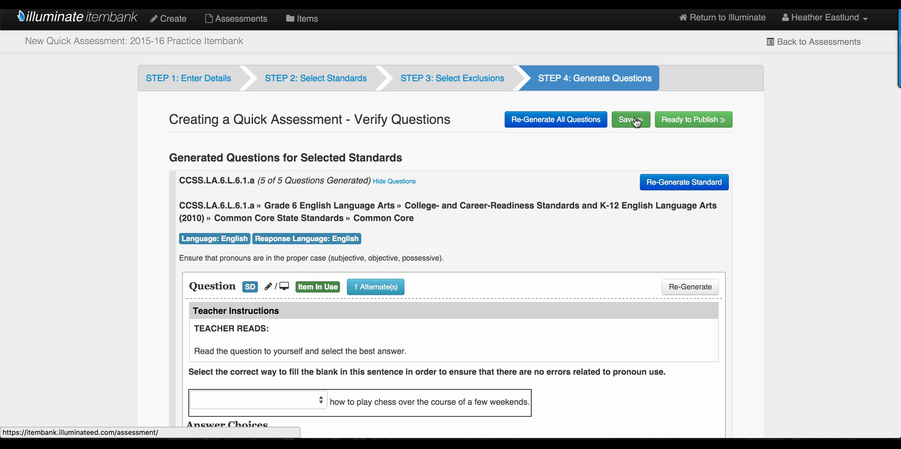
left_click(693, 123)
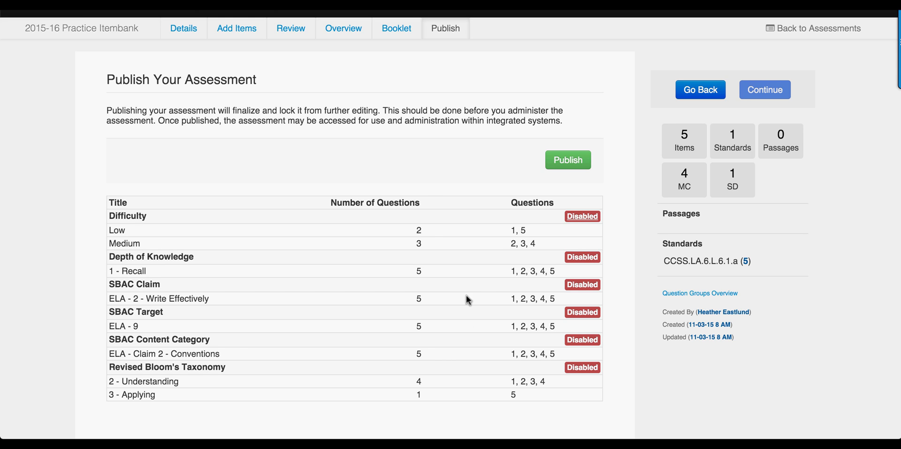
left_click(579, 161)
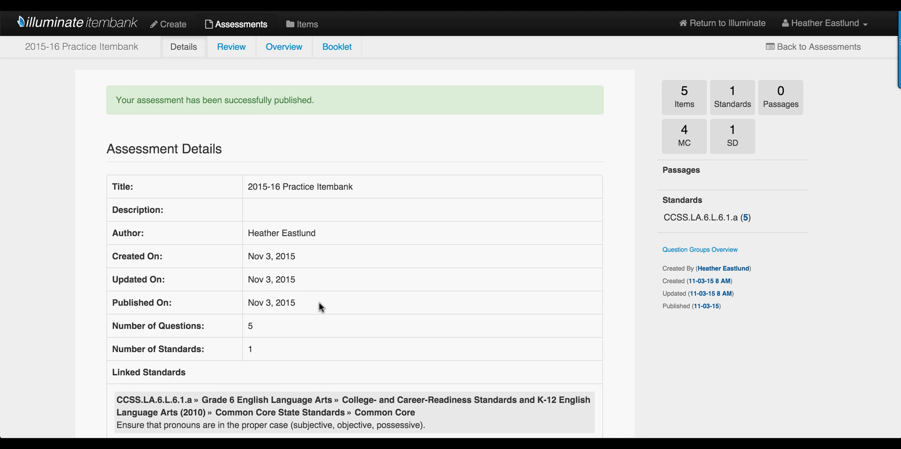
- Examine the published assessment's booklet print options, including fonts, spacing, teacher edition and cover page, and its PDF templates
left_click(338, 54)
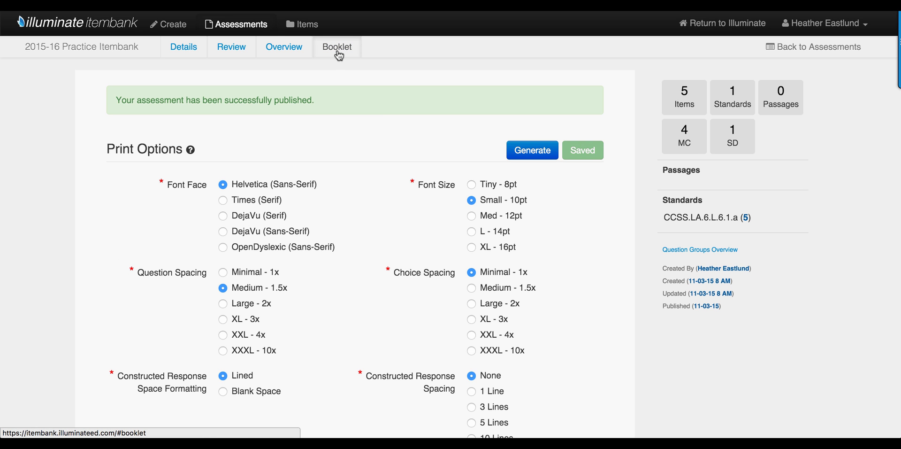
scroll(344, 250, "down", 3)
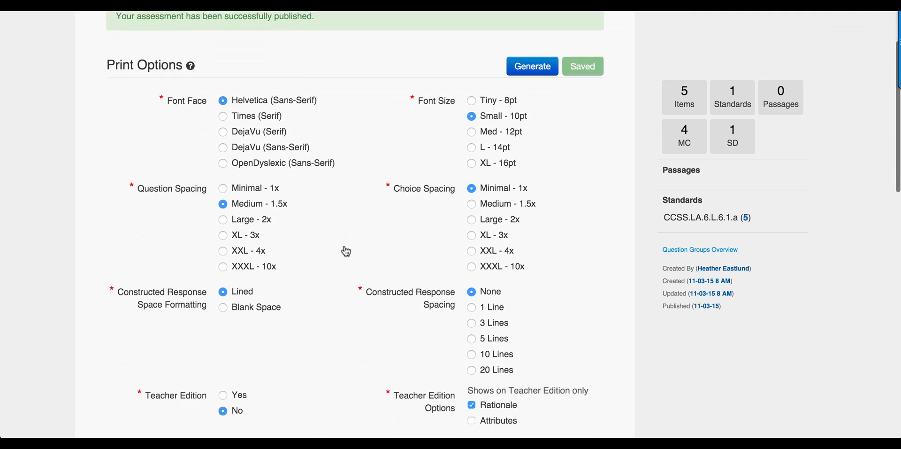
scroll(346, 251, "down", 10)
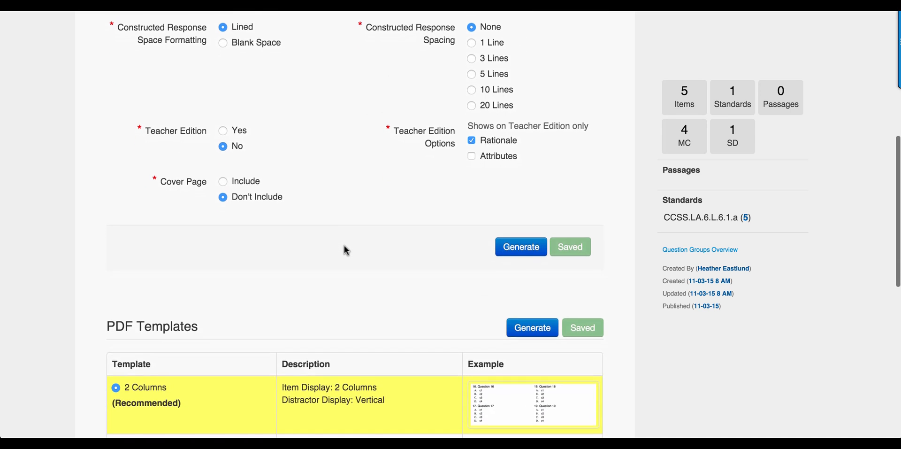
scroll(345, 246, "up", 8)
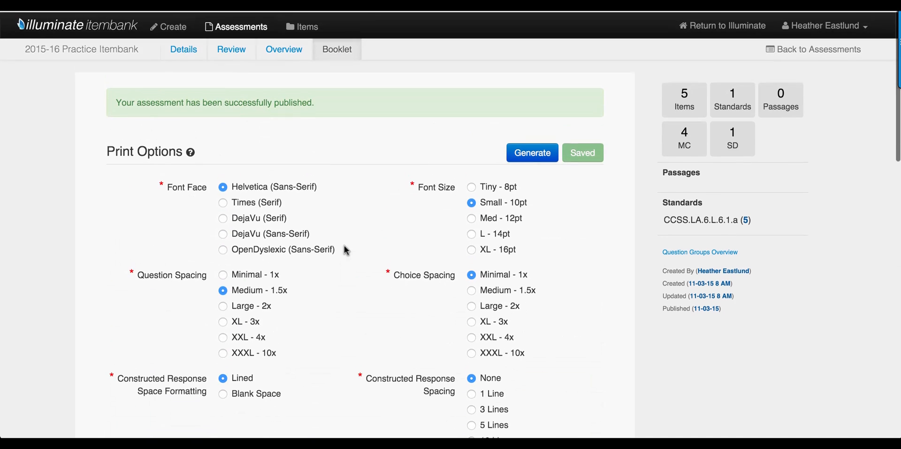
- Look through the published assessment's questions overview, its full question review and its assessment details
left_click(281, 54)
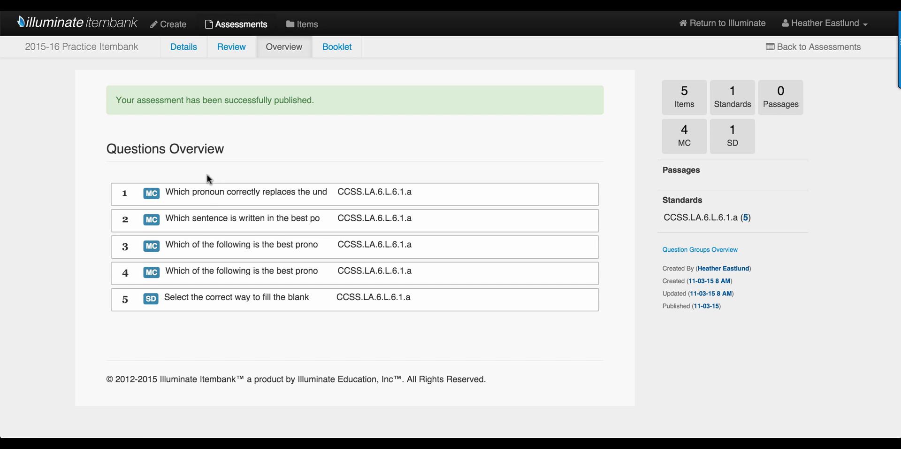
left_click(244, 52)
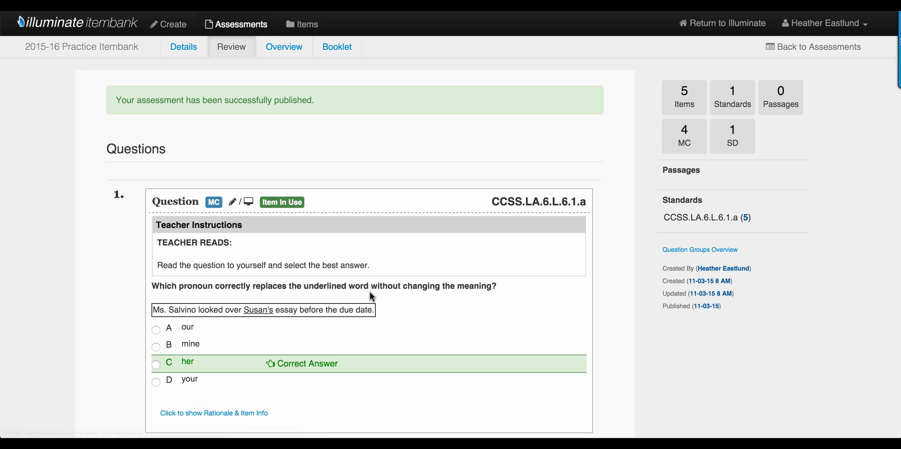
left_click(189, 49)
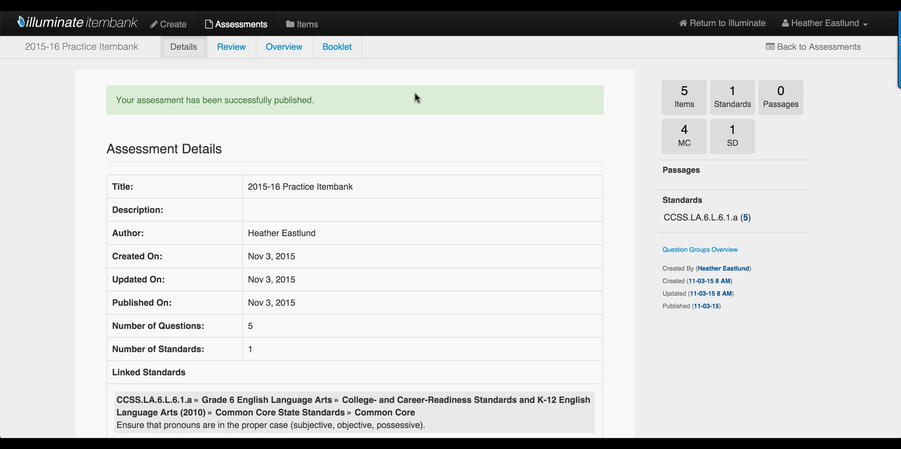
- Return from the Itembank to the main Illuminate site and list the assessments there
left_click(751, 31)
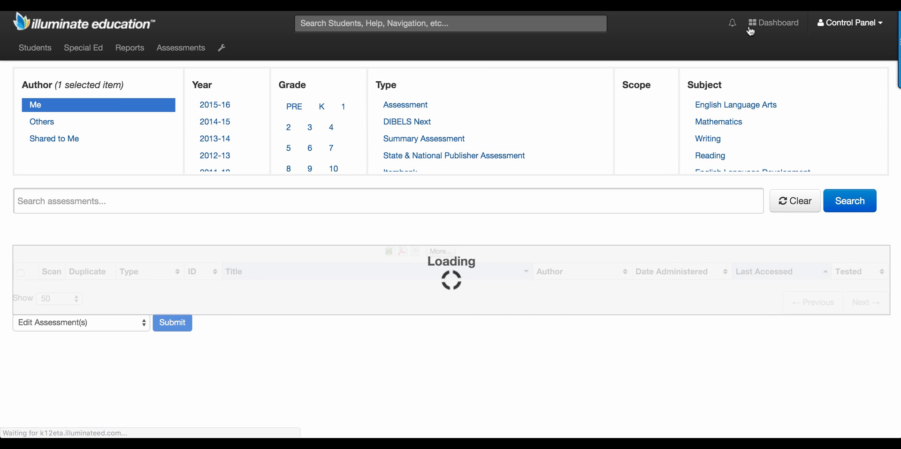
mouse_move(190, 49)
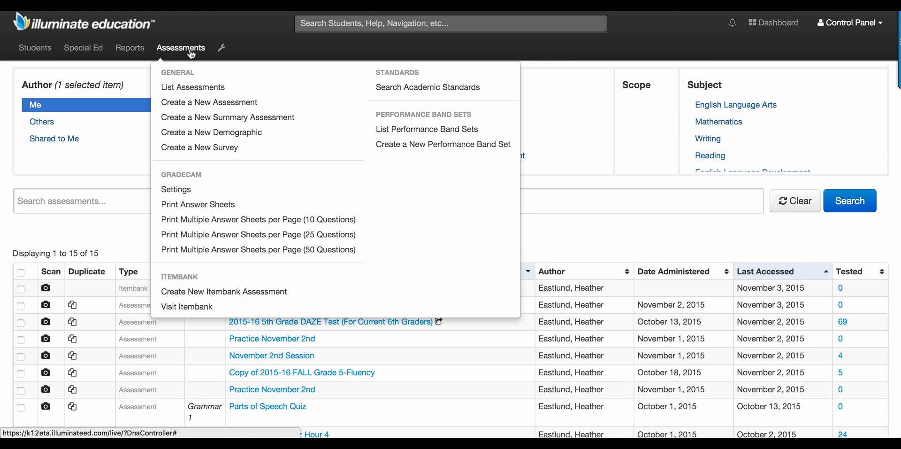
left_click(198, 89)
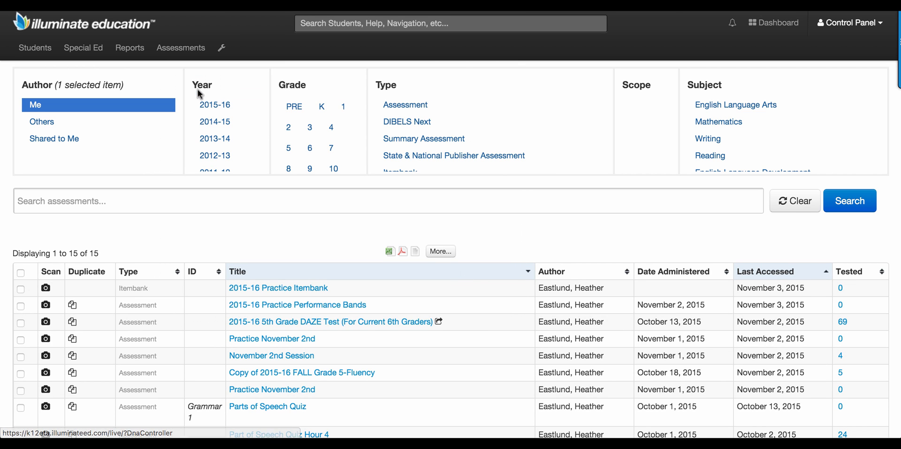